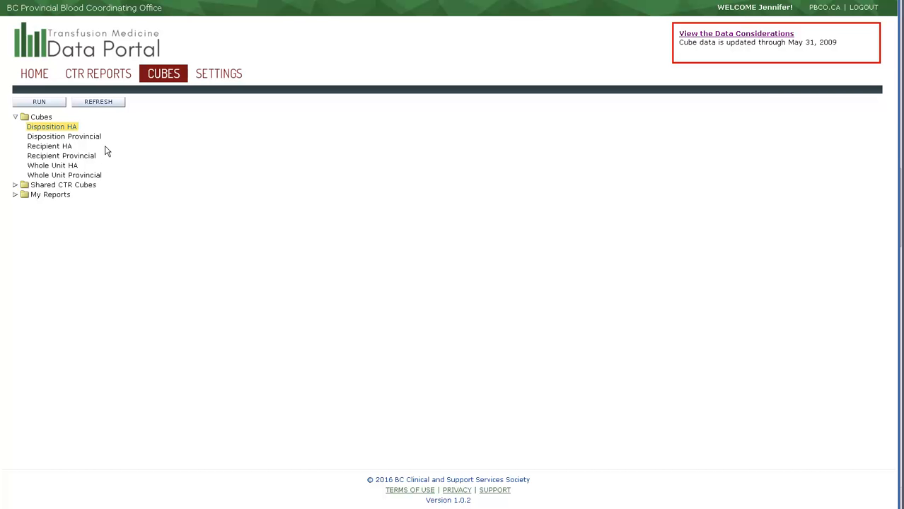
Run the Disposition HA cube with a start date of 01 jan 2007 and an end date of 31 jan 2007.
{"action": "left_click", "coordinate": [48, 103]}
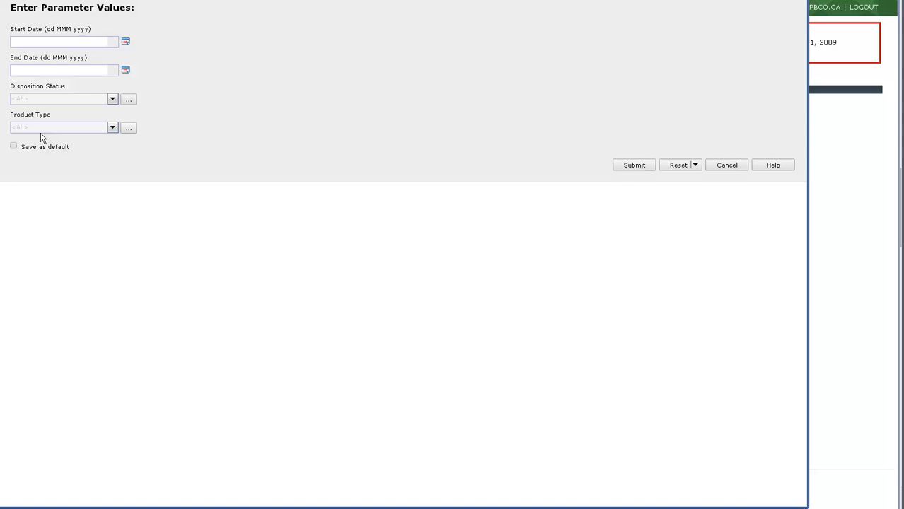
{"action": "left_click", "coordinate": [48, 43]}
{"action": "type", "text": "01 jan 2007"}
{"action": "key", "text": "Tab"}
{"action": "type", "text": "31 jan 2007"}
{"action": "key", "text": "Tab"}
Restrict the Disposition Status parameter to Discarded, Expired and Transfused instead of all values.
{"action": "left_click", "coordinate": [127, 100]}
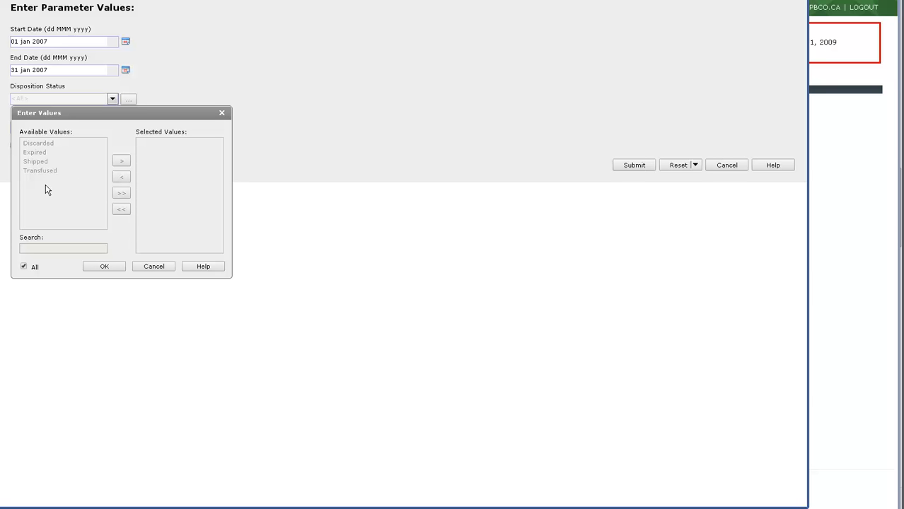
{"action": "left_click", "coordinate": [24, 268]}
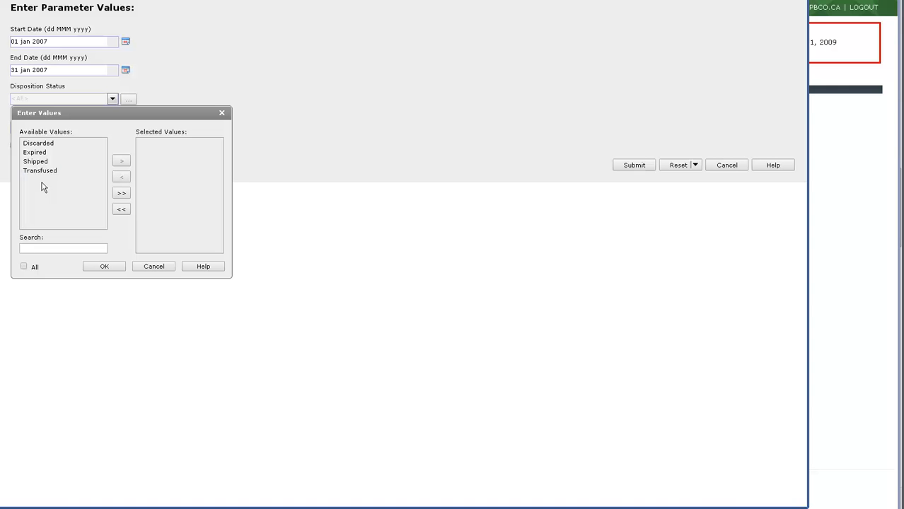
{"action": "left_click", "coordinate": [24, 267]}
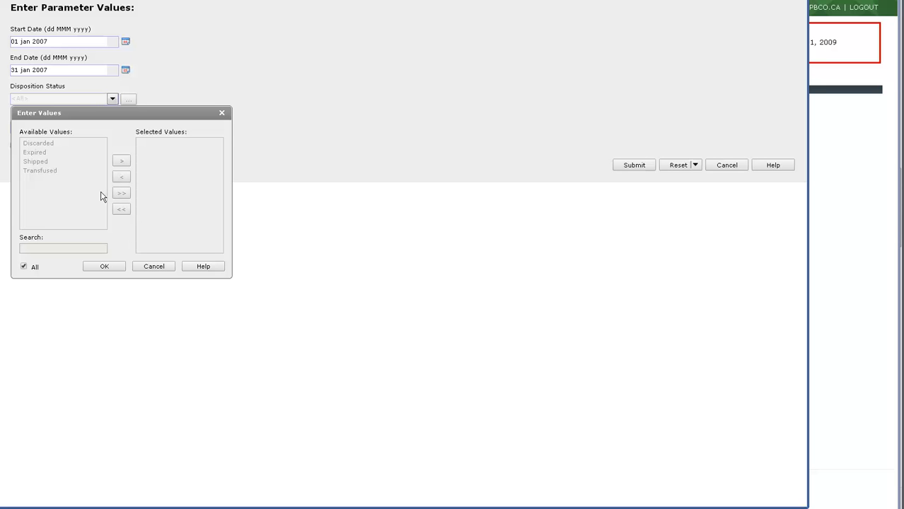
{"action": "left_click", "coordinate": [24, 267]}
{"action": "left_click", "coordinate": [42, 171]}
{"action": "left_click", "coordinate": [46, 143], "text": "ctrl"}
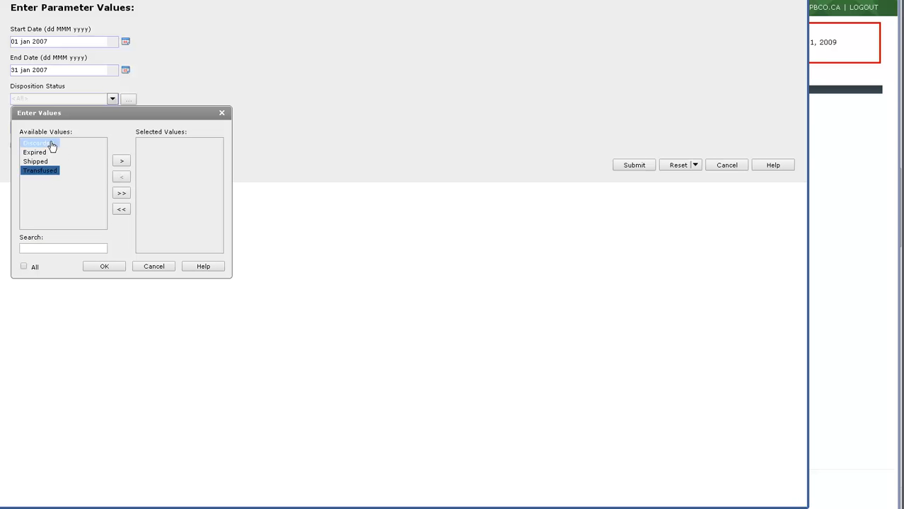
{"action": "left_click", "coordinate": [42, 152], "text": "ctrl"}
{"action": "left_click", "coordinate": [121, 162]}
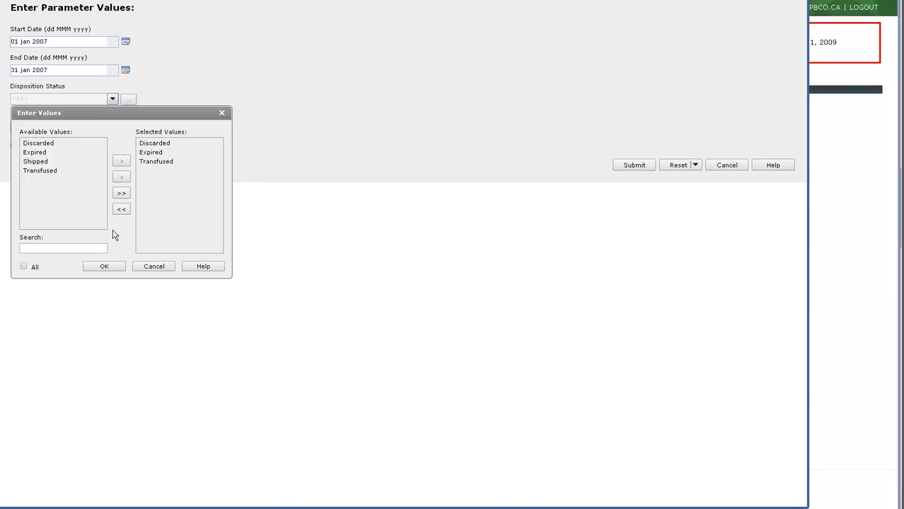
{"action": "left_click", "coordinate": [103, 266]}
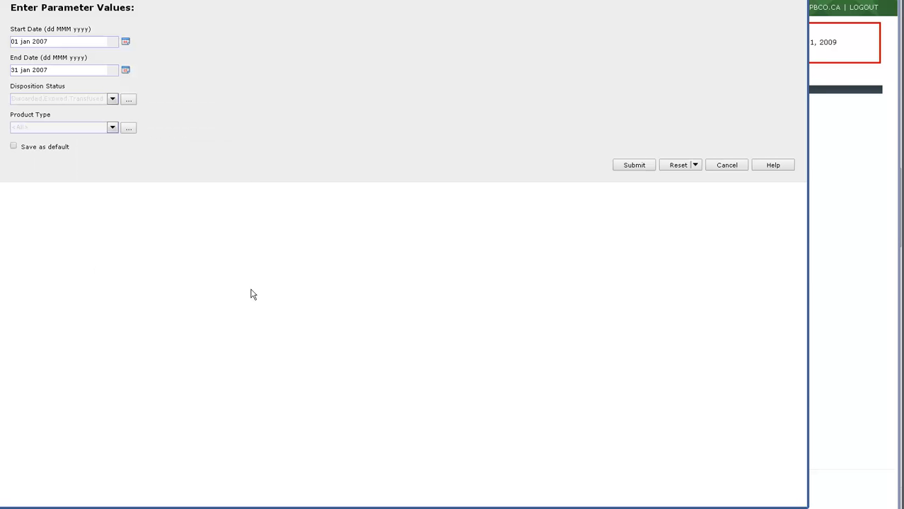
Keep Product Type at all values, save the parameters as default and submit them to generate the report.
{"action": "left_click", "coordinate": [133, 132]}
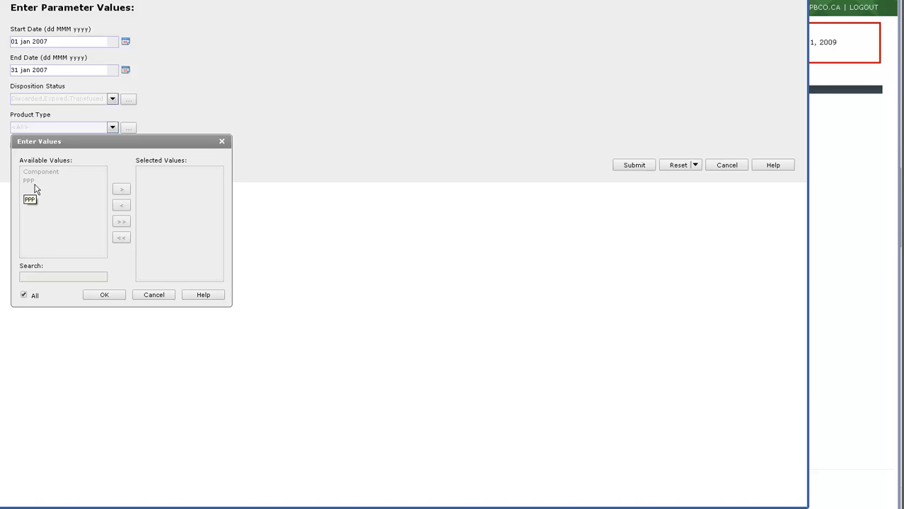
{"action": "left_click", "coordinate": [120, 298]}
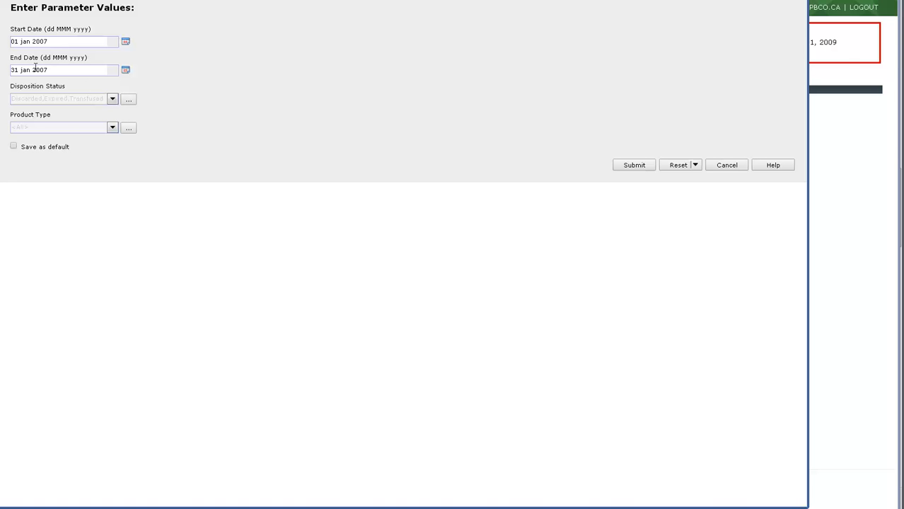
{"action": "left_click", "coordinate": [13, 147]}
{"action": "left_click", "coordinate": [622, 167]}
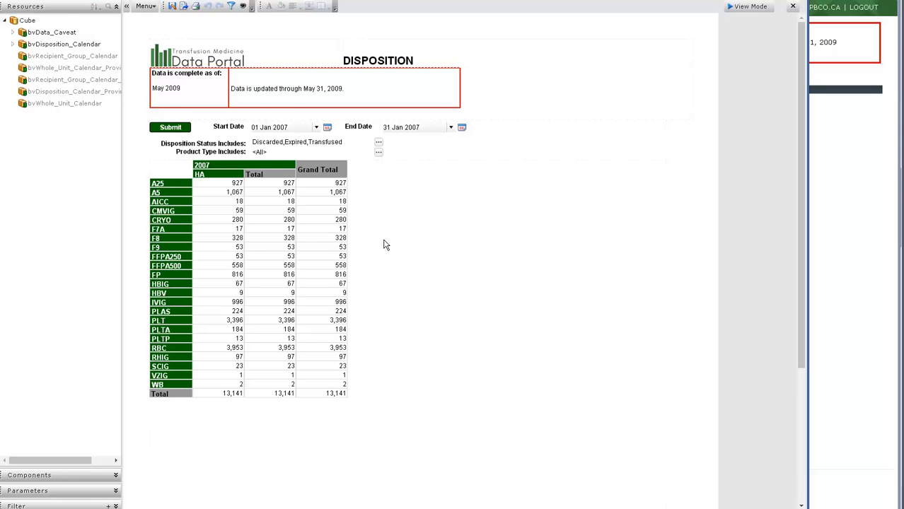
Examine the fields and summaries available in bvDisposition_Calendar and which ones the crosstab uses.
{"action": "left_click", "coordinate": [372, 263]}
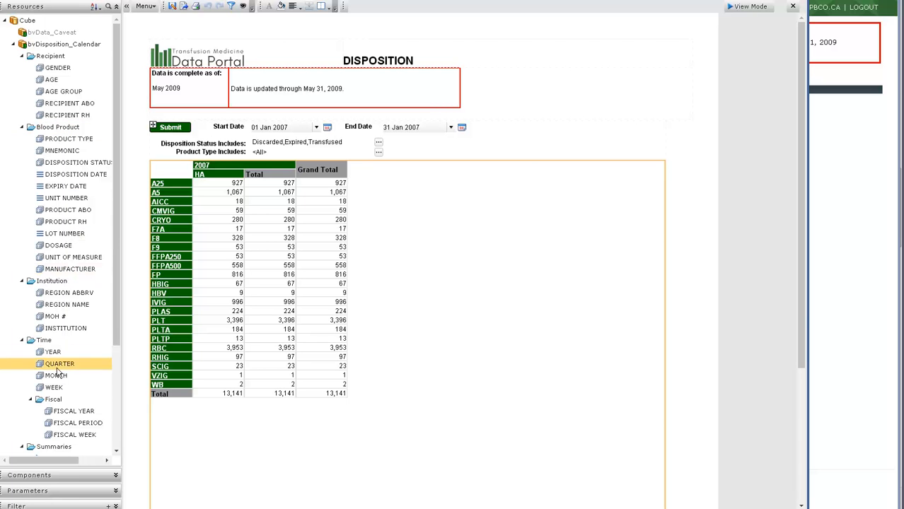
{"action": "left_click_drag", "start_coordinate": [118, 334], "coordinate": [117, 367]}
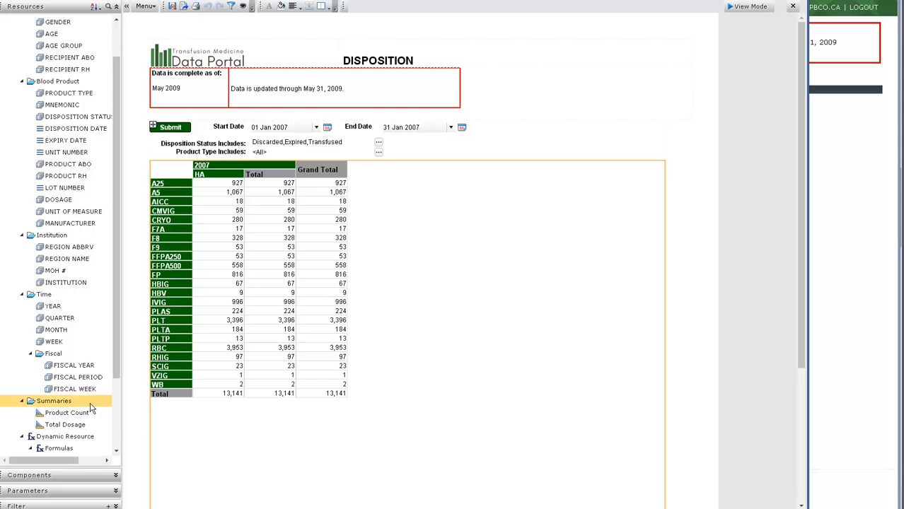
{"action": "left_click", "coordinate": [337, 361]}
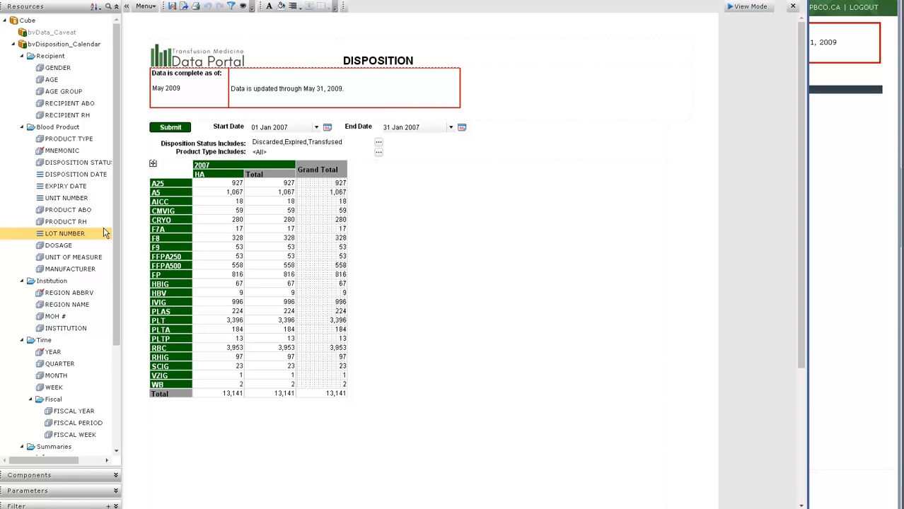
{"action": "left_click_drag", "start_coordinate": [114, 204], "coordinate": [115, 272]}
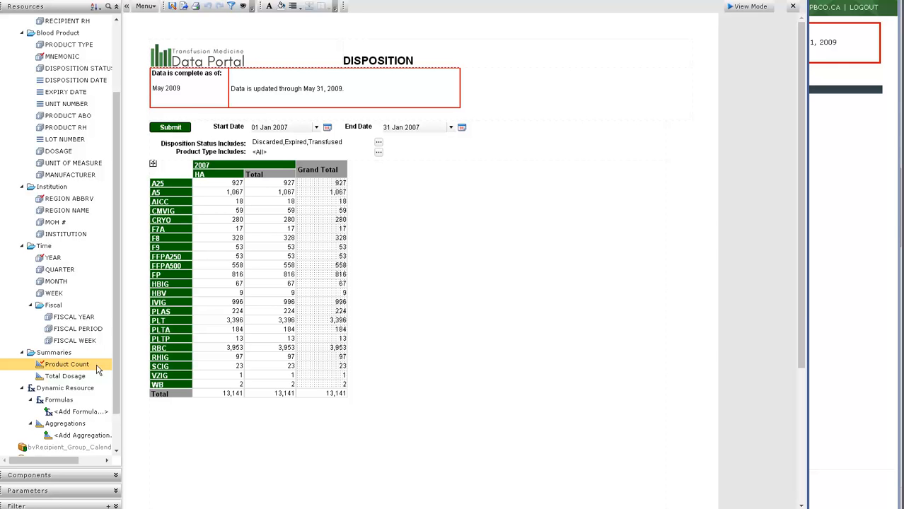
{"action": "left_click", "coordinate": [311, 437]}
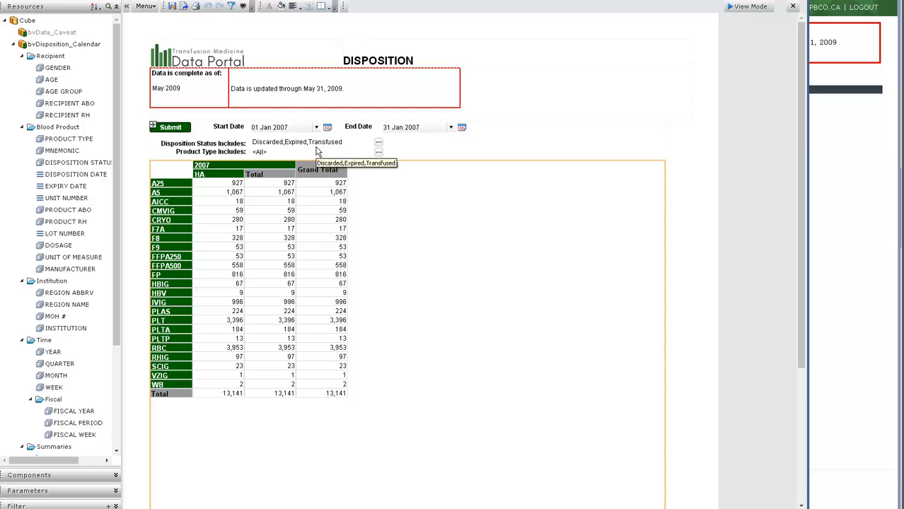
Restrict the report's Product Type parameter to PPP instead of all values.
{"action": "left_click", "coordinate": [379, 153]}
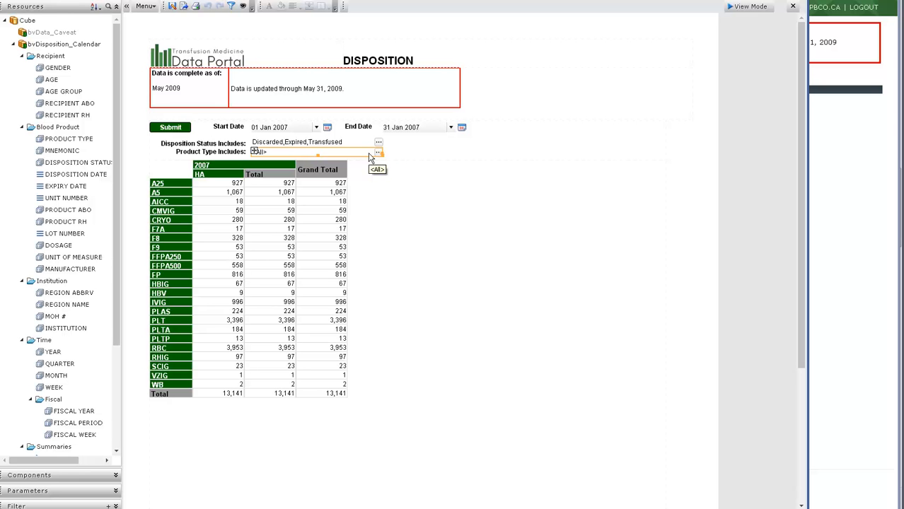
{"action": "left_click", "coordinate": [378, 153]}
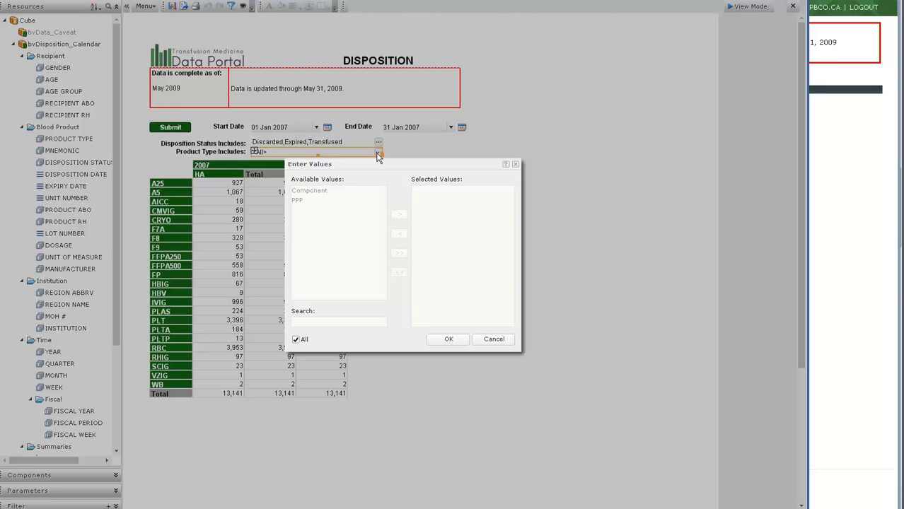
{"action": "left_click", "coordinate": [297, 341]}
{"action": "left_click", "coordinate": [296, 203]}
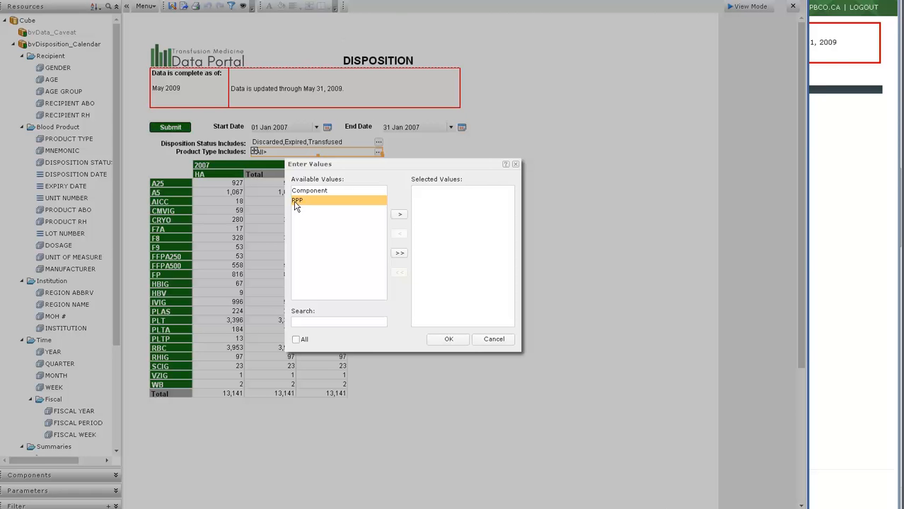
{"action": "left_click", "coordinate": [399, 218]}
{"action": "left_click", "coordinate": [449, 340]}
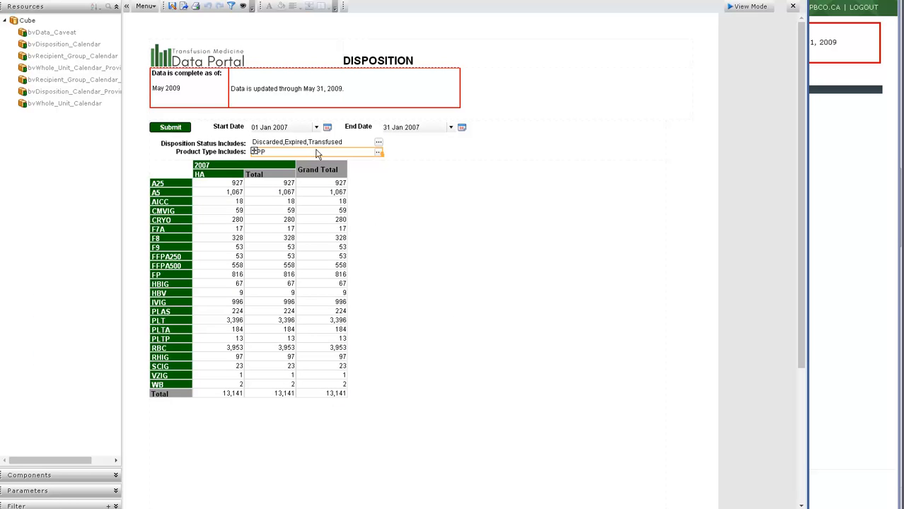
Add a filter on the MNEMONIC field, applied to all, and filter the report to IVIG.
{"action": "left_click", "coordinate": [369, 285]}
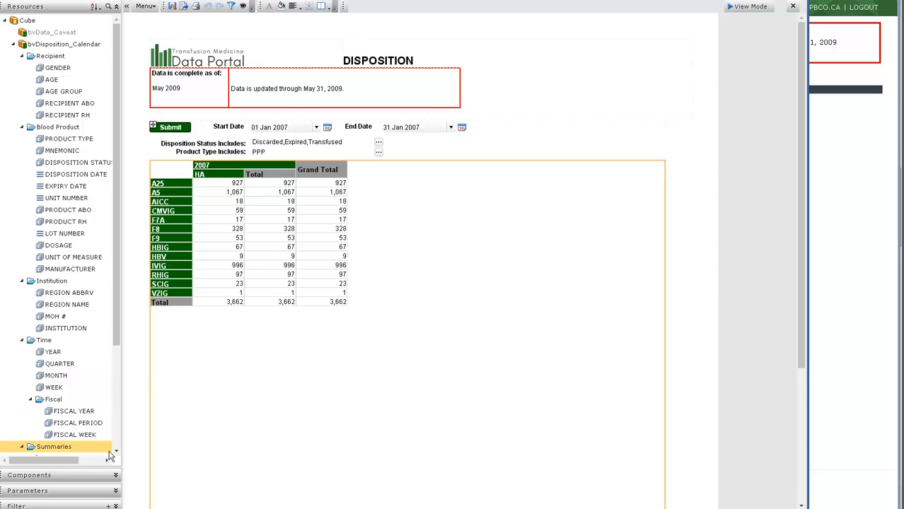
{"action": "left_click", "coordinate": [116, 505]}
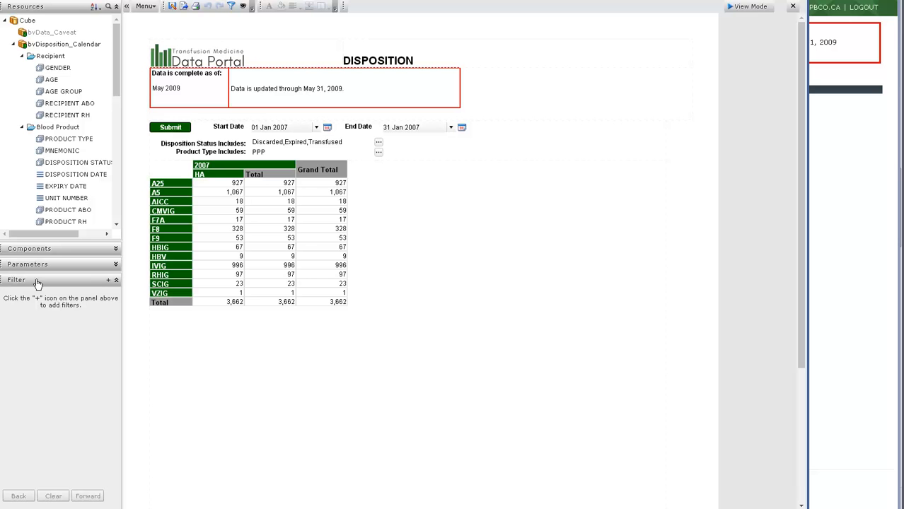
{"action": "left_click", "coordinate": [109, 281]}
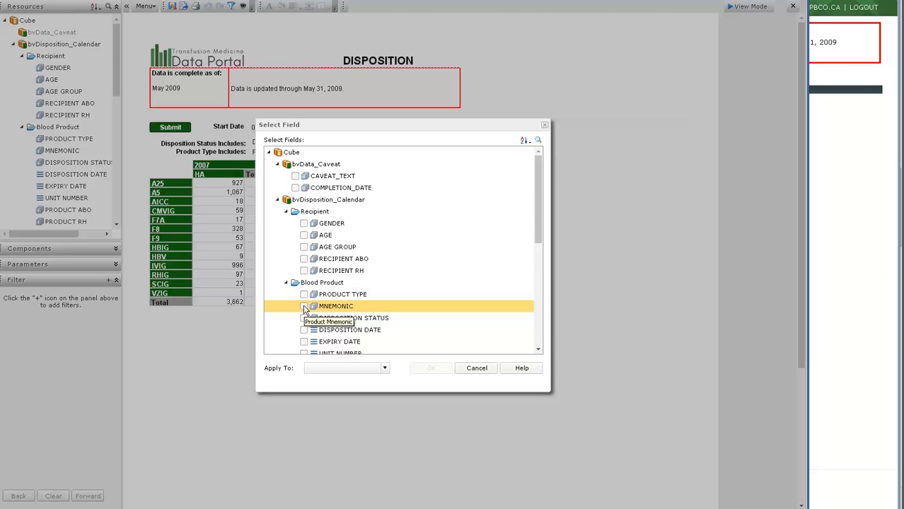
{"action": "left_click", "coordinate": [304, 307]}
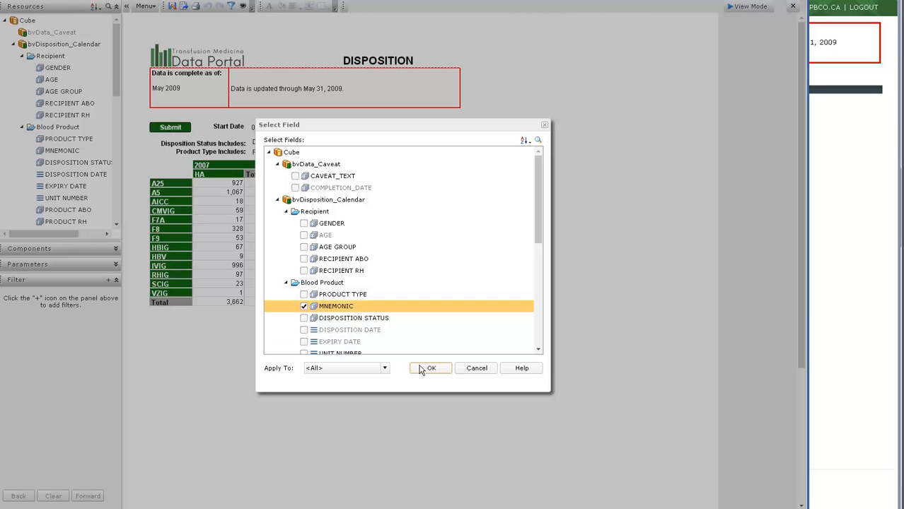
{"action": "left_click", "coordinate": [431, 368]}
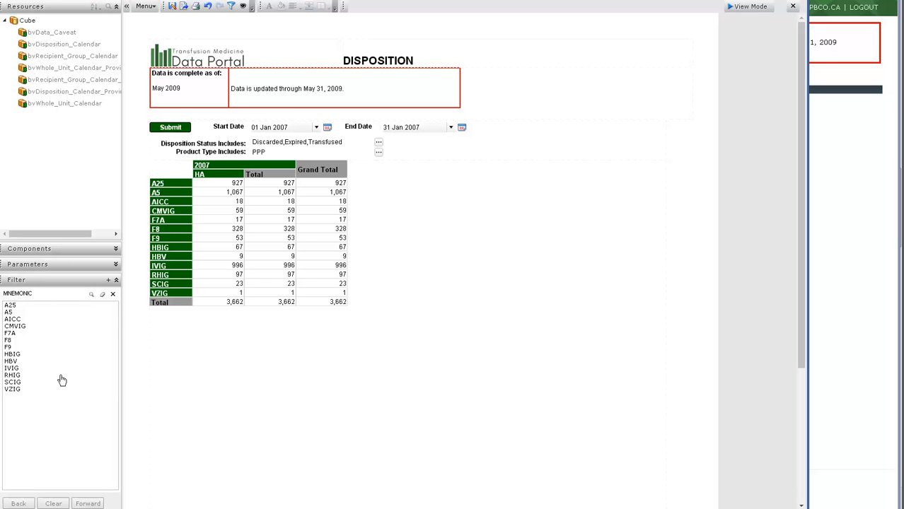
{"action": "left_click", "coordinate": [10, 368]}
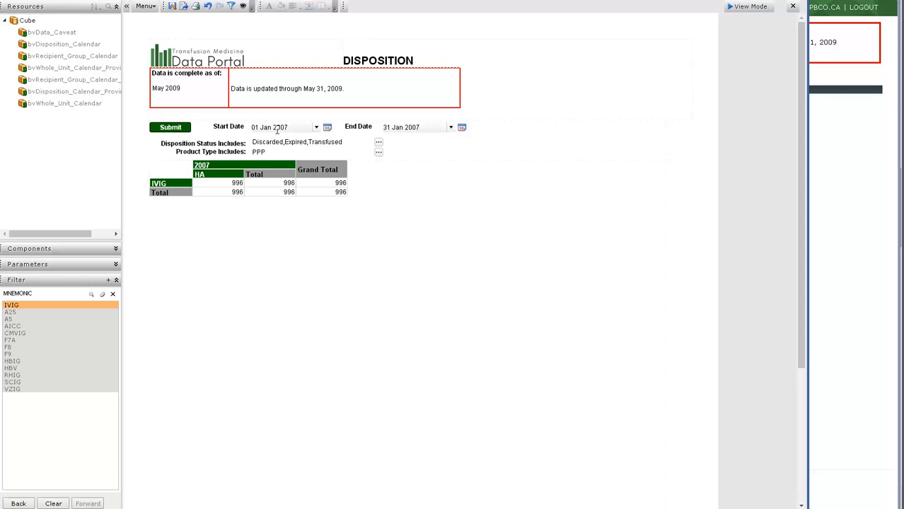
Add DISPOSITION STATUS as a row group inside IVIG and GENDER as a column group beneath the HA region.
{"action": "left_click", "coordinate": [269, 264]}
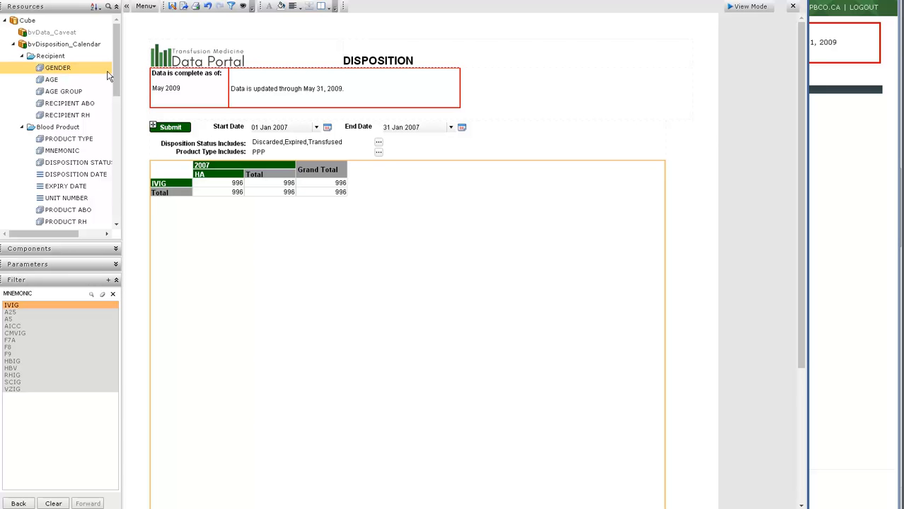
{"action": "left_click_drag", "start_coordinate": [116, 73], "coordinate": [117, 113]}
{"action": "left_click", "coordinate": [77, 62]}
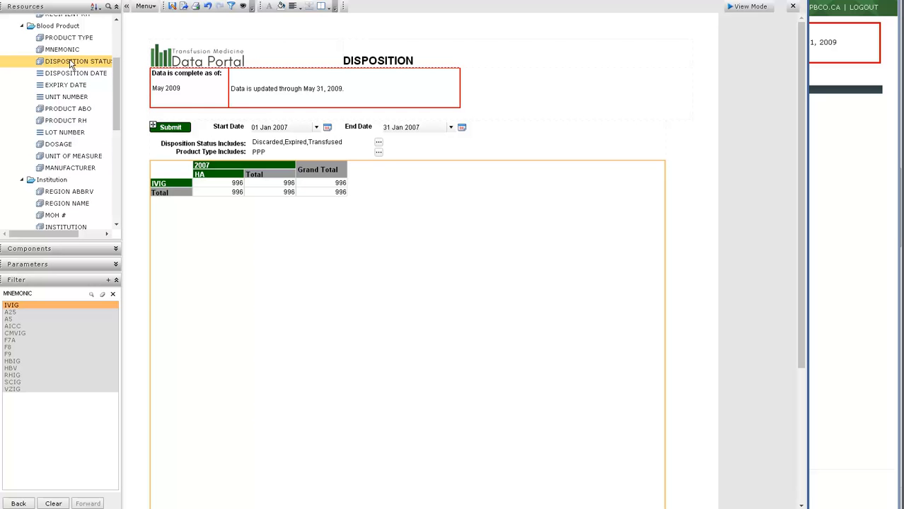
{"action": "left_click_drag", "start_coordinate": [72, 62], "coordinate": [191, 183]}
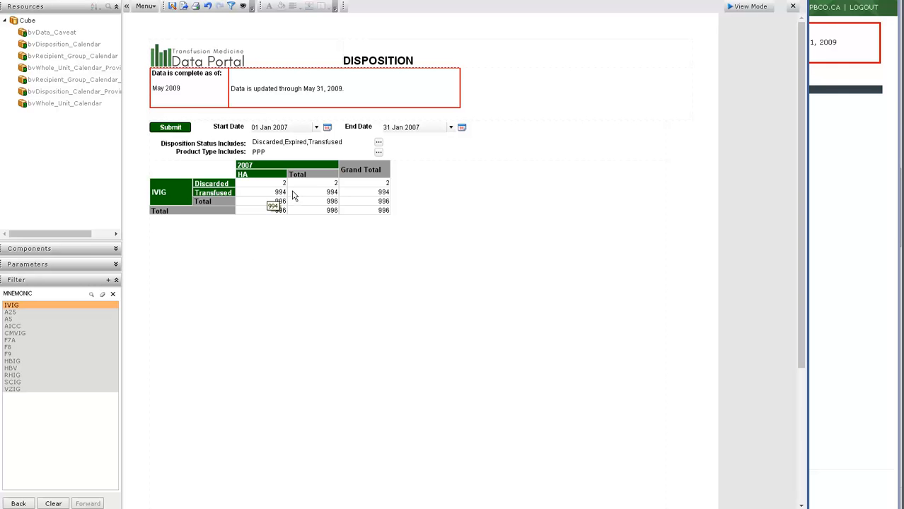
{"action": "left_click", "coordinate": [204, 265]}
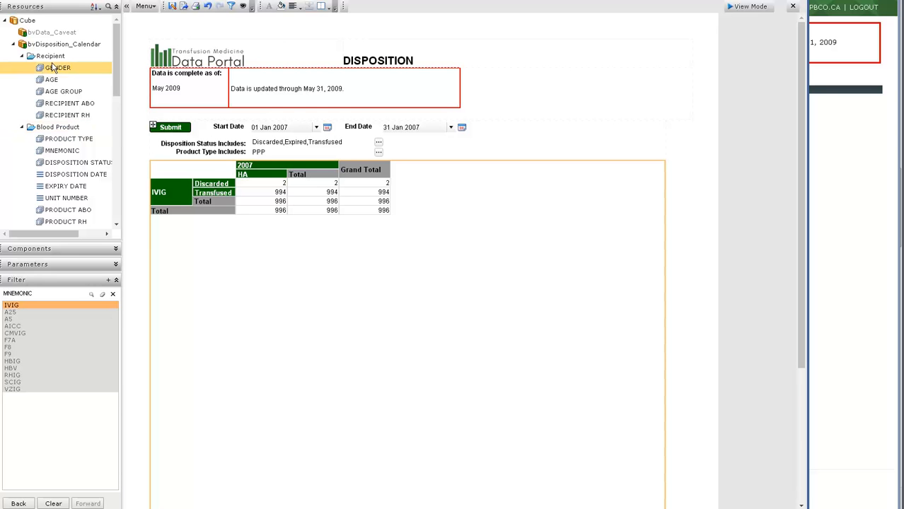
{"action": "left_click_drag", "start_coordinate": [55, 71], "coordinate": [246, 181]}
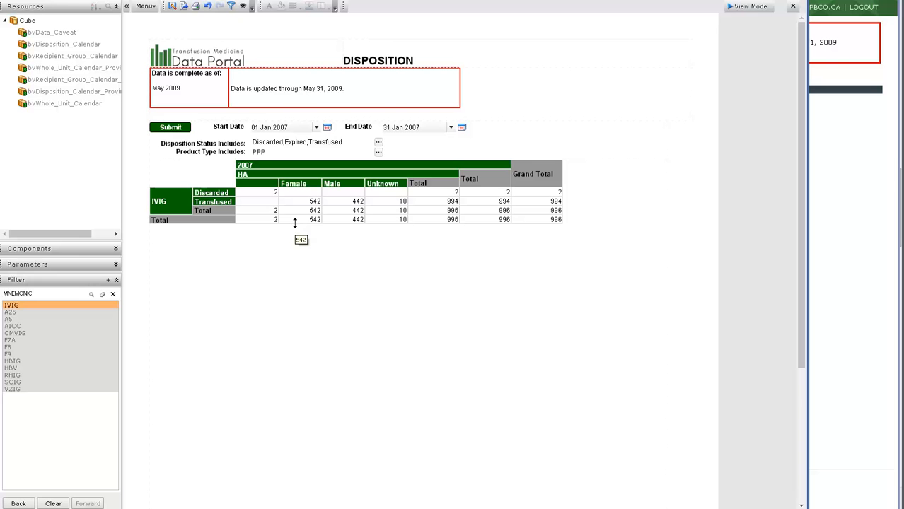
Add INSTITUTION as a row group between the mnemonic and disposition status, and widen its column to fit the hospital names.
{"action": "left_click", "coordinate": [245, 293]}
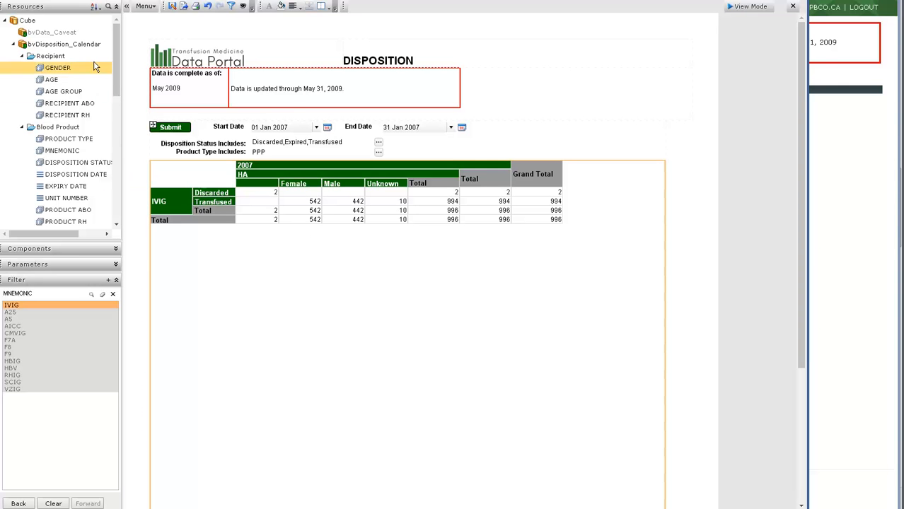
{"action": "scroll", "coordinate": [118, 62], "scroll_direction": "down", "scroll_amount": 1}
{"action": "left_click_drag", "start_coordinate": [117, 58], "coordinate": [113, 110]}
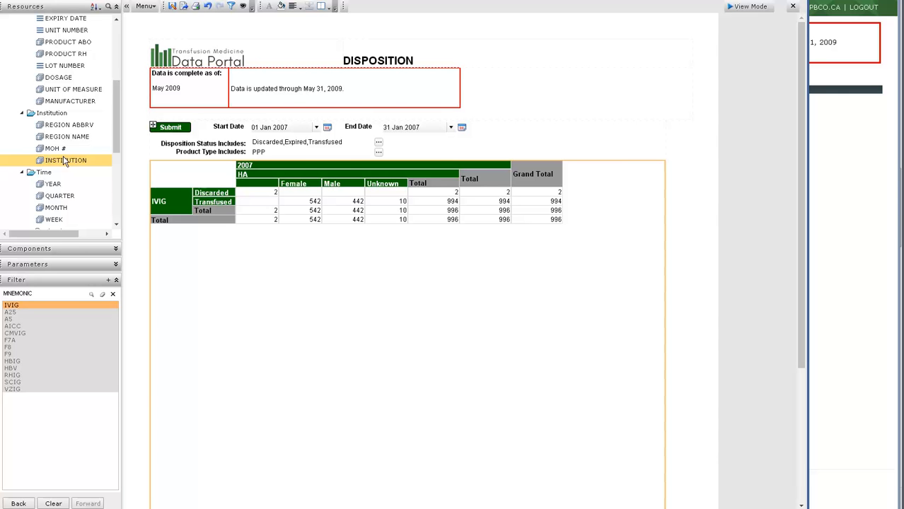
{"action": "left_click_drag", "start_coordinate": [66, 161], "coordinate": [191, 200]}
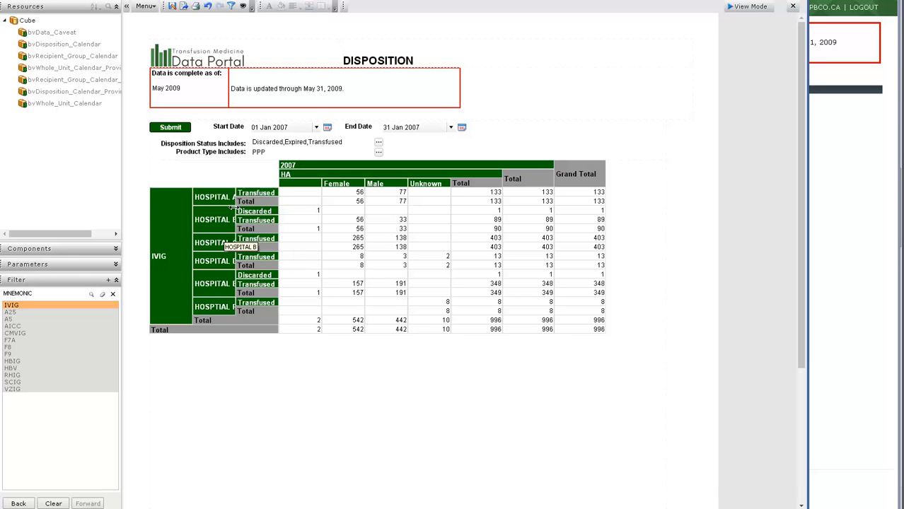
{"action": "left_click_drag", "start_coordinate": [232, 206], "coordinate": [243, 207]}
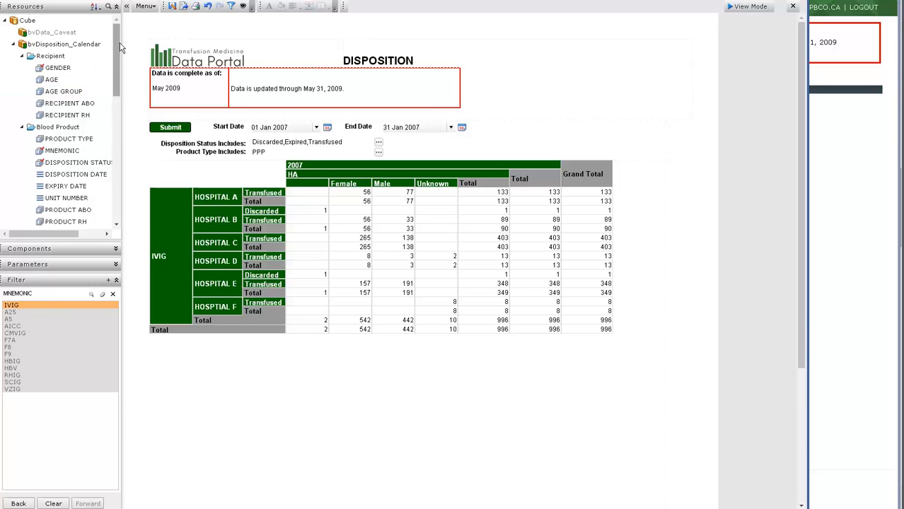
Add the Total Dosage summary to the cube's data cells, directly beneath Product Count.
{"action": "left_click_drag", "start_coordinate": [117, 47], "coordinate": [121, 159]}
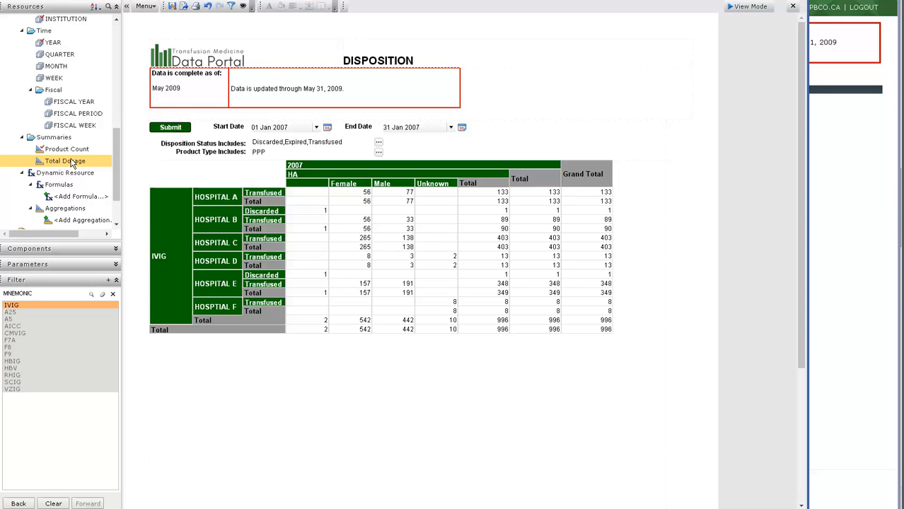
{"action": "left_click_drag", "start_coordinate": [71, 164], "coordinate": [414, 262]}
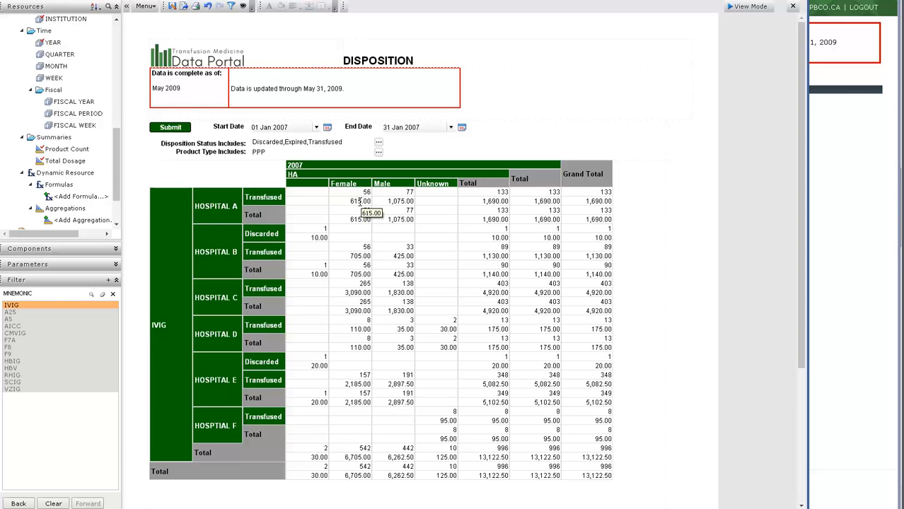
{"action": "left_click_drag", "start_coordinate": [361, 203], "coordinate": [357, 200]}
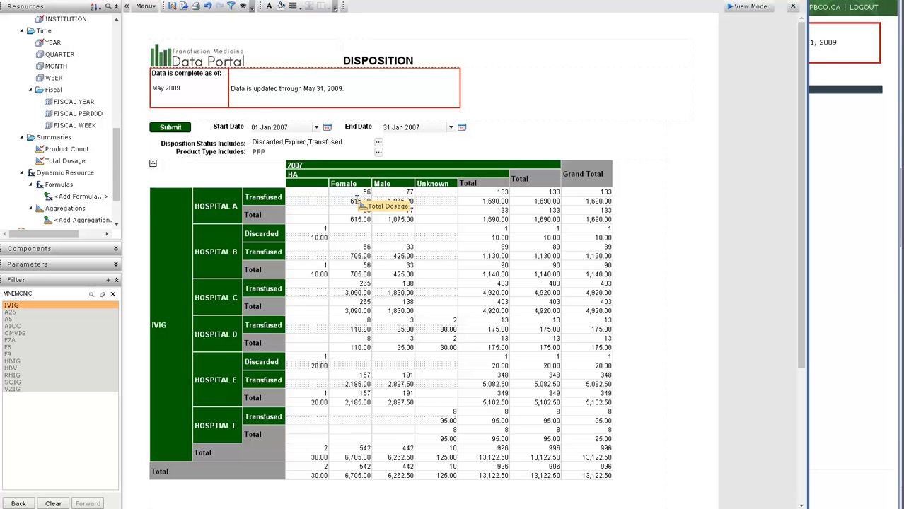
{"action": "left_click_drag", "start_coordinate": [357, 199], "coordinate": [357, 198]}
{"action": "left_click_drag", "start_coordinate": [356, 198], "coordinate": [357, 200]}
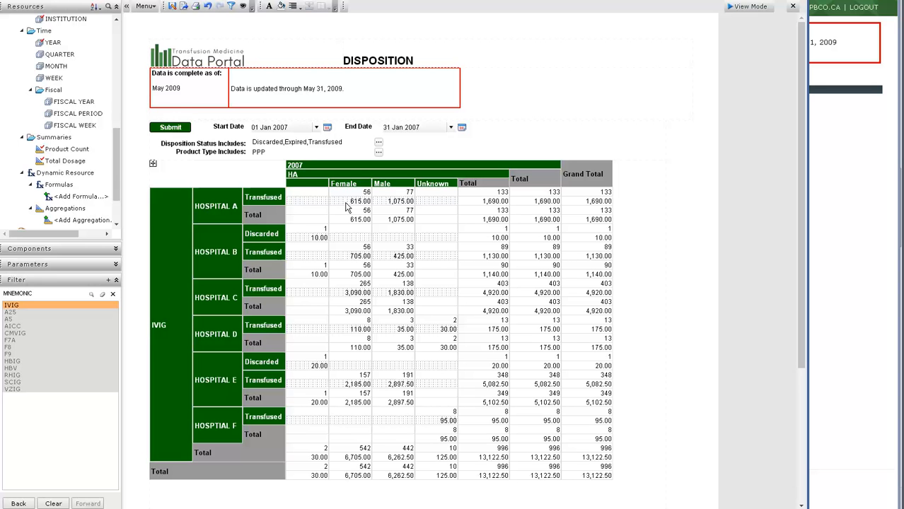
{"action": "left_click", "coordinate": [611, 115]}
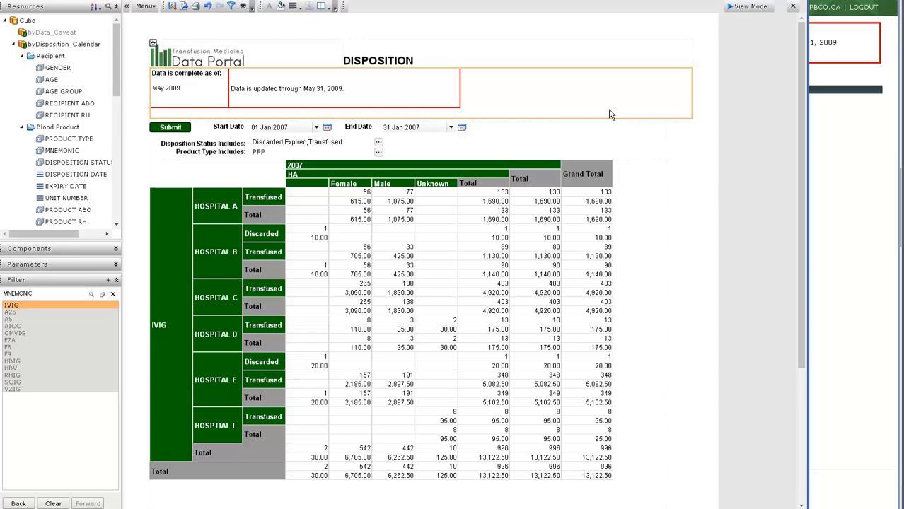
Delete the Product Count summary from the cube so that only Total Dosage is reported.
{"action": "left_click", "coordinate": [344, 196]}
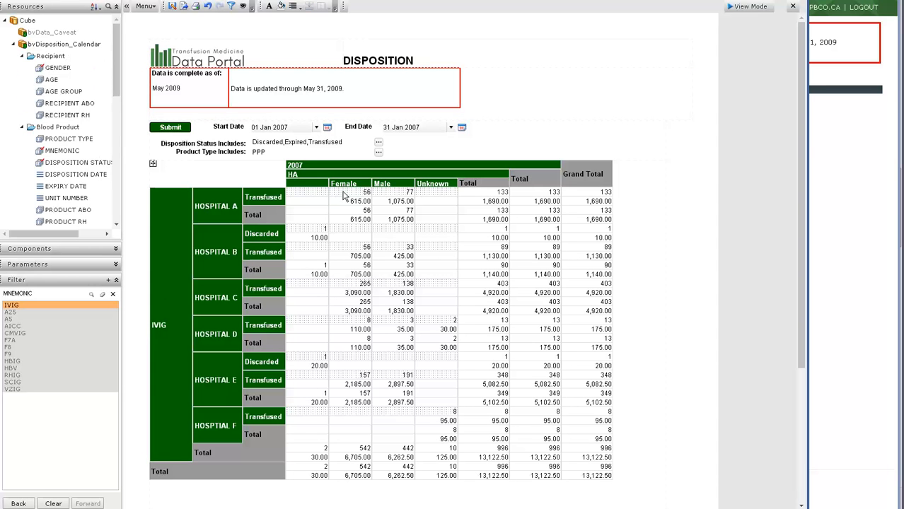
{"action": "left_click_drag", "start_coordinate": [345, 196], "coordinate": [34, 173]}
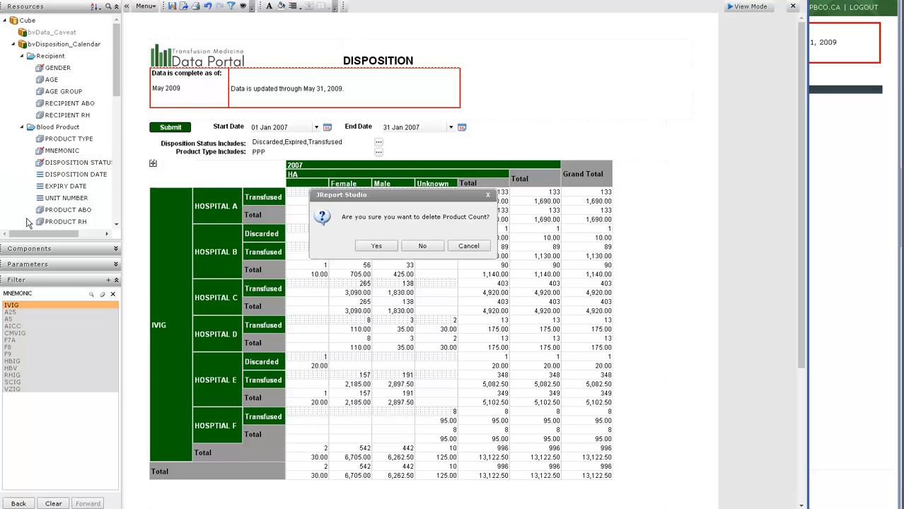
{"action": "left_click", "coordinate": [376, 246]}
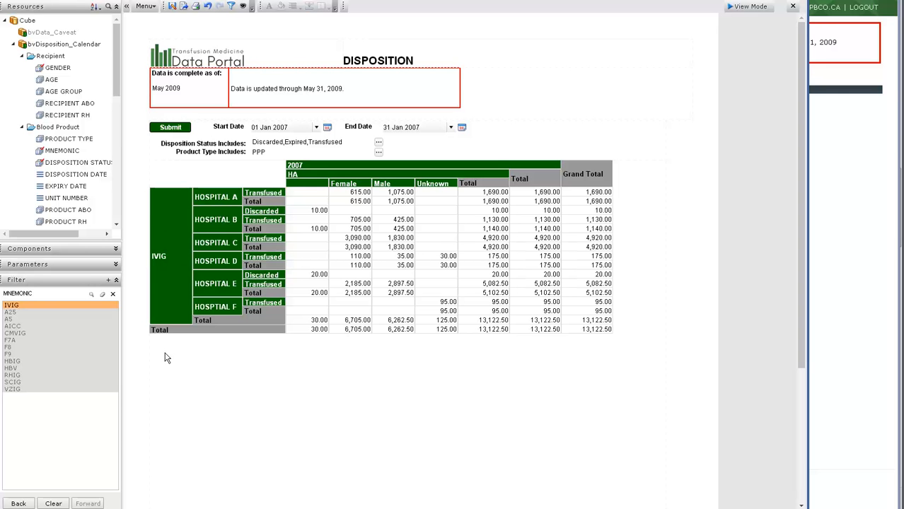
Add a filter on the Blood Product field LOT NUMBER, applied to all.
{"action": "left_click", "coordinate": [107, 282]}
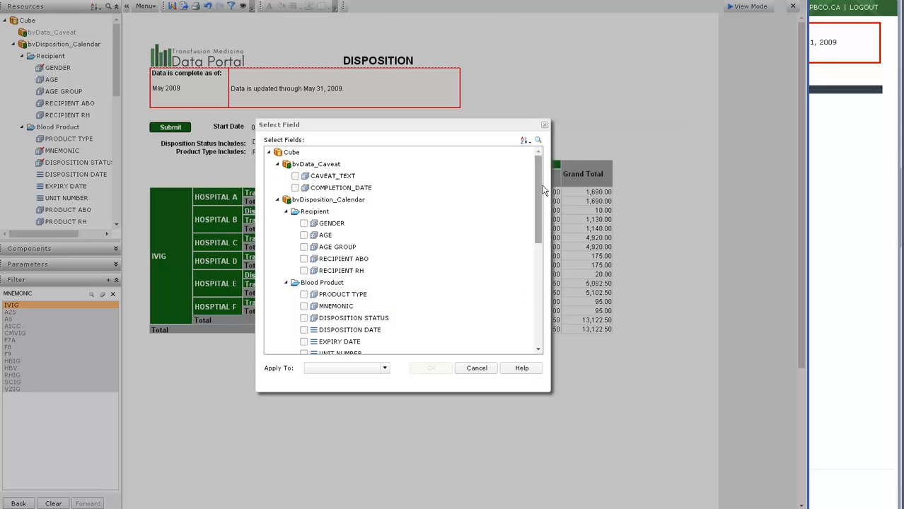
{"action": "left_click_drag", "start_coordinate": [544, 191], "coordinate": [541, 240]}
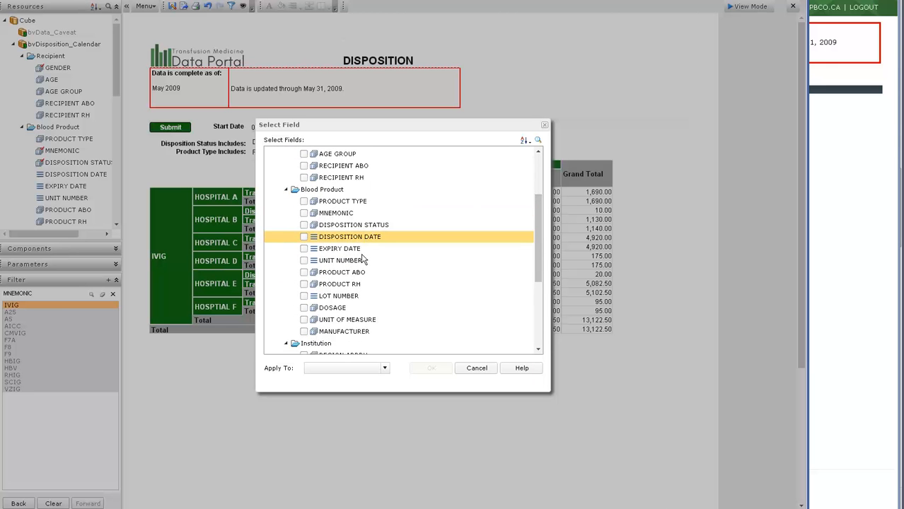
{"action": "left_click", "coordinate": [305, 297]}
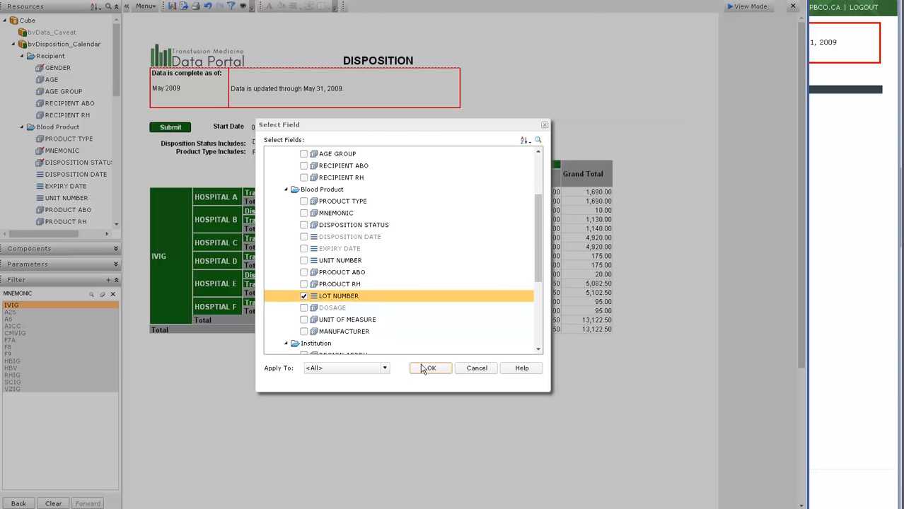
{"action": "left_click", "coordinate": [426, 368]}
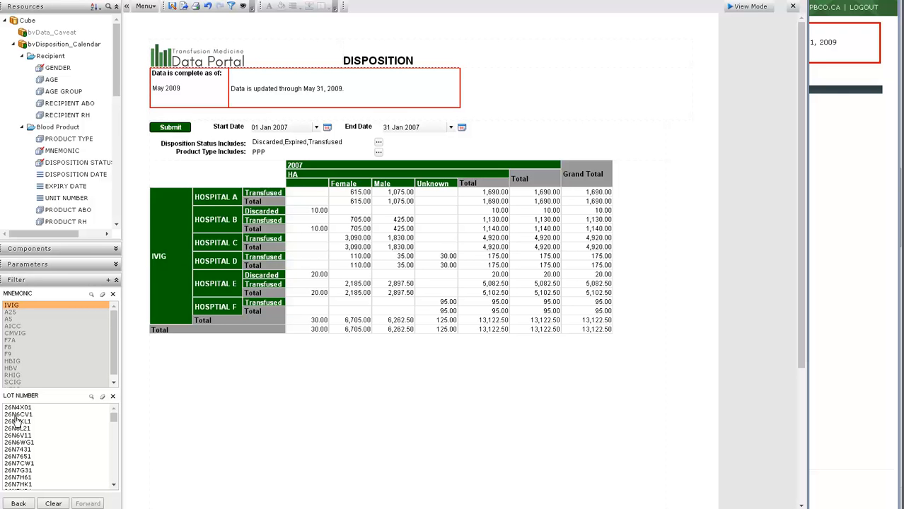
Search the LOT NUMBER filter values for 26n6k and filter the report to lot 26N6KL1.
{"action": "mouse_move", "coordinate": [113, 419]}
{"action": "left_mouse_down"}
{"action": "mouse_move", "coordinate": [115, 447]}
{"action": "mouse_move", "coordinate": [114, 414]}
{"action": "left_mouse_up"}
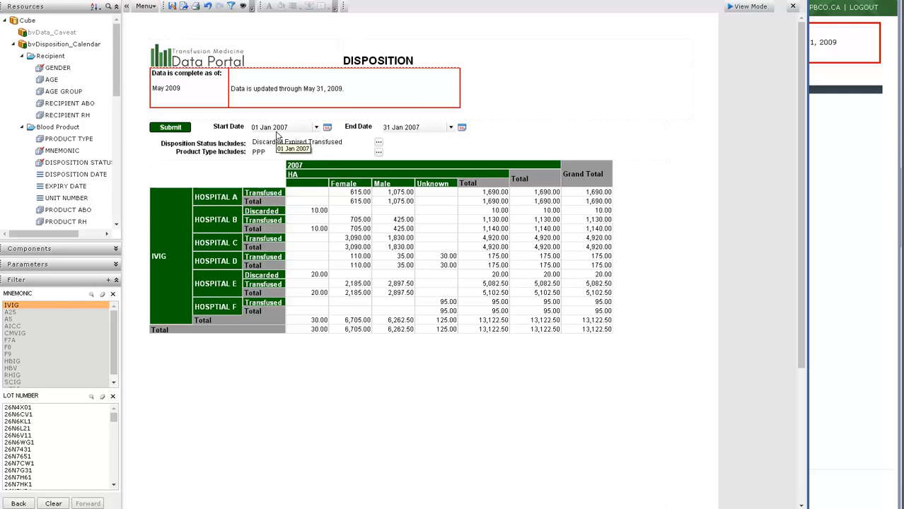
{"action": "left_click", "coordinate": [90, 400]}
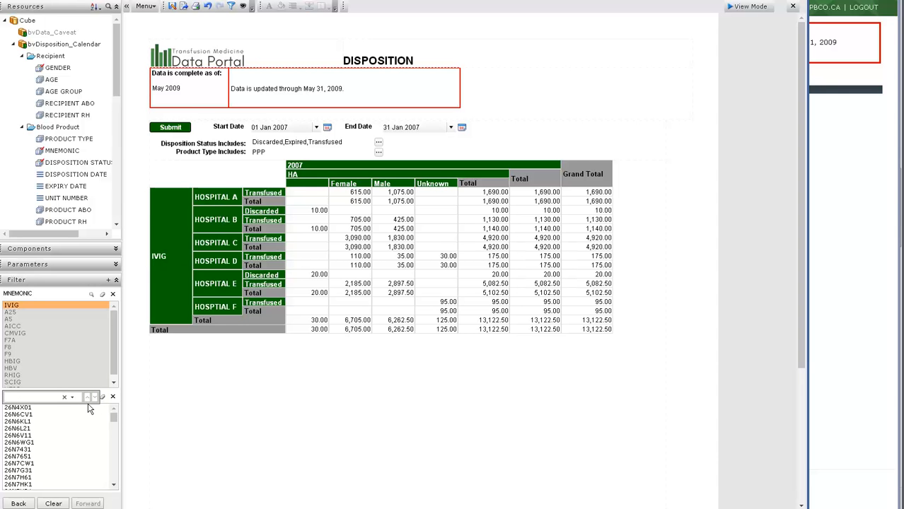
{"action": "type", "text": "26"}
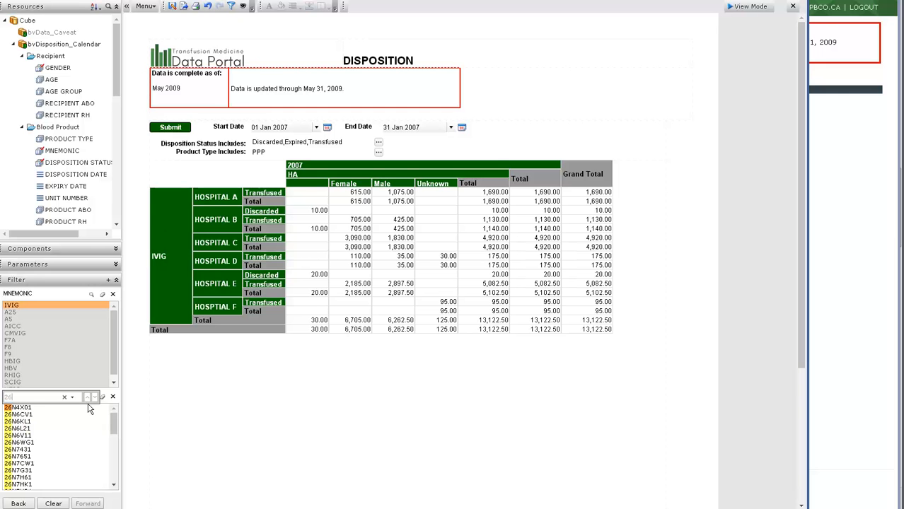
{"action": "type", "text": "n6"}
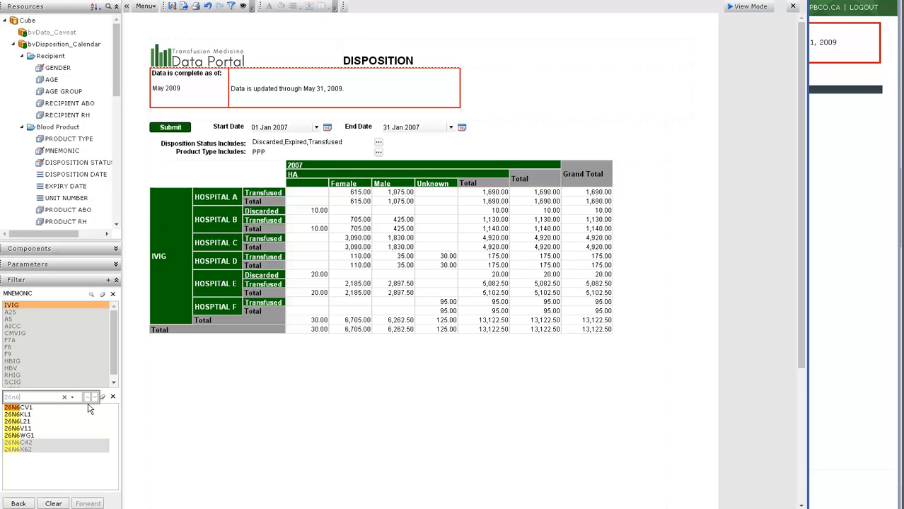
{"action": "type", "text": "k"}
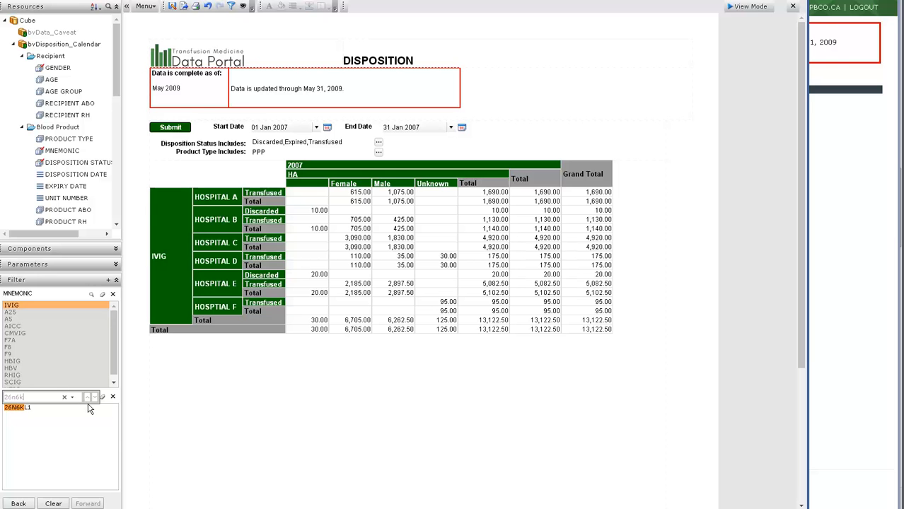
{"action": "left_click", "coordinate": [21, 409]}
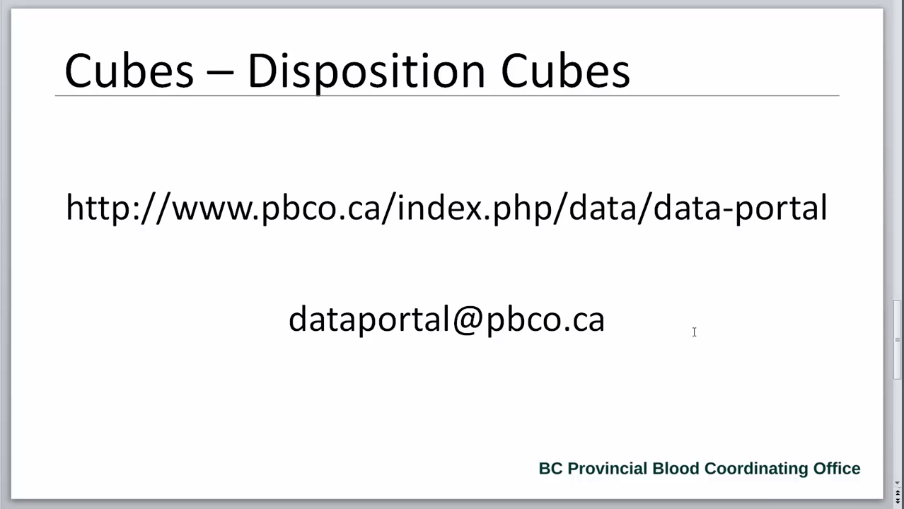
{"action": "scroll", "coordinate": [694, 332], "scroll_direction": "down", "scroll_amount": 3}
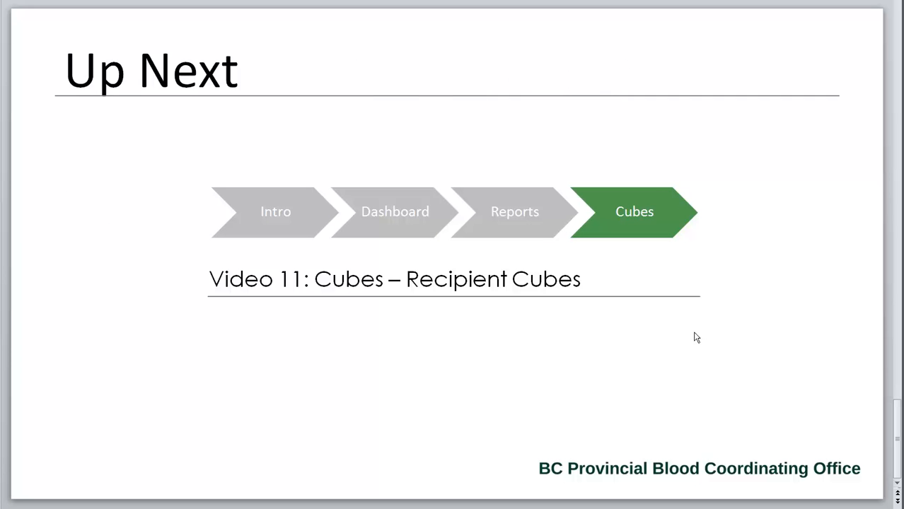